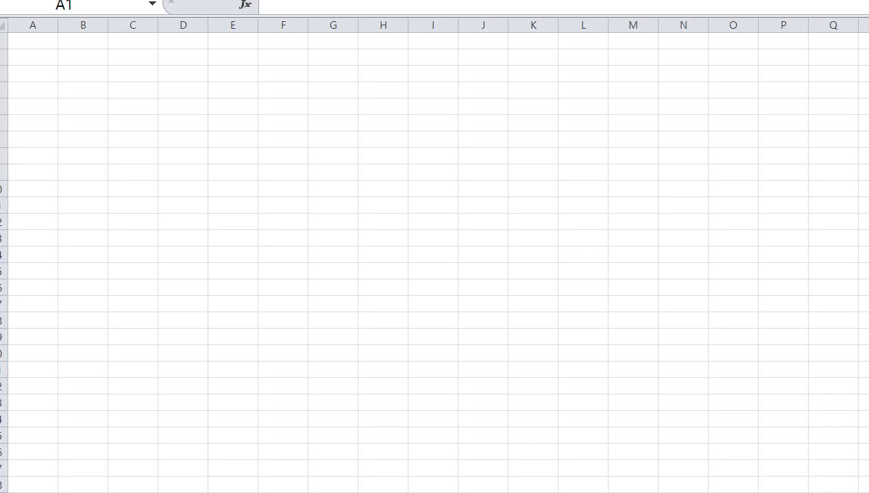
Handwrite three check marks around row 12 in columns A to C, with 3, 1 and 2 beneath them.
left_click(333, 221)
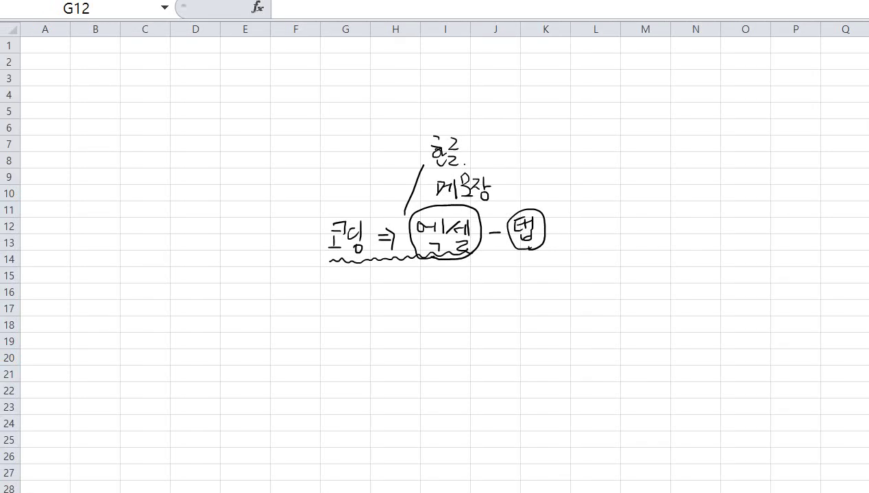
mouse_move(45, 227)
left_mouse_down()
mouse_move(51, 245)
mouse_move(57, 231)
mouse_move(163, 226)
left_mouse_up()
left_click_drag(50, 248, 51, 261)
left_click_drag(103, 251, 99, 263)
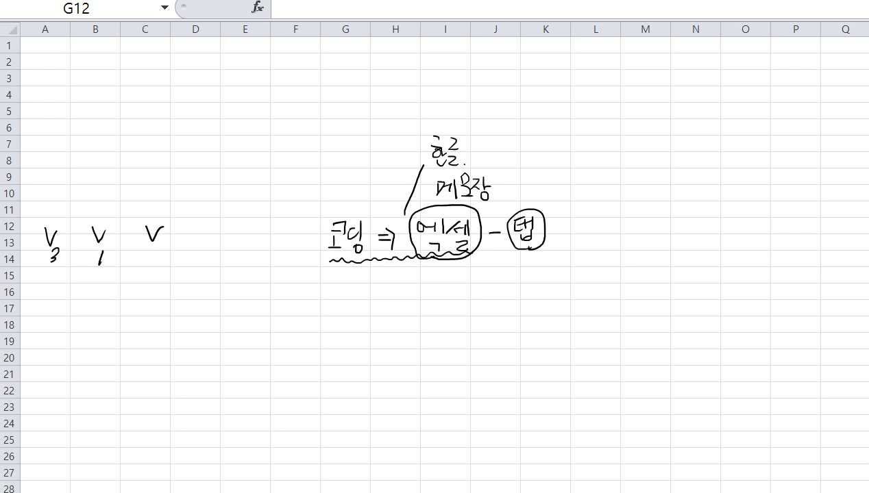
mouse_move(148, 252)
left_mouse_down()
mouse_move(145, 260)
mouse_move(160, 258)
left_mouse_up()
Enter 3 in cell A16 and 2 in cell B16, leaving C16 empty.
left_click(56, 286)
type("3")
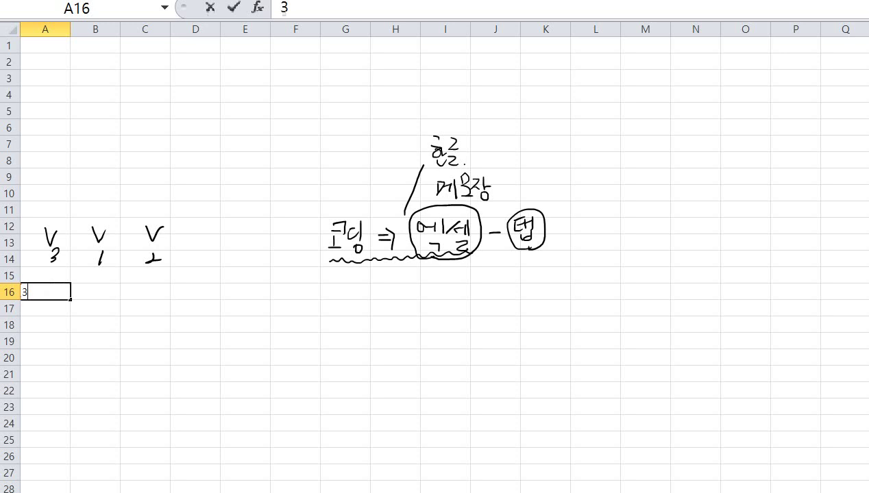
key("Tab")
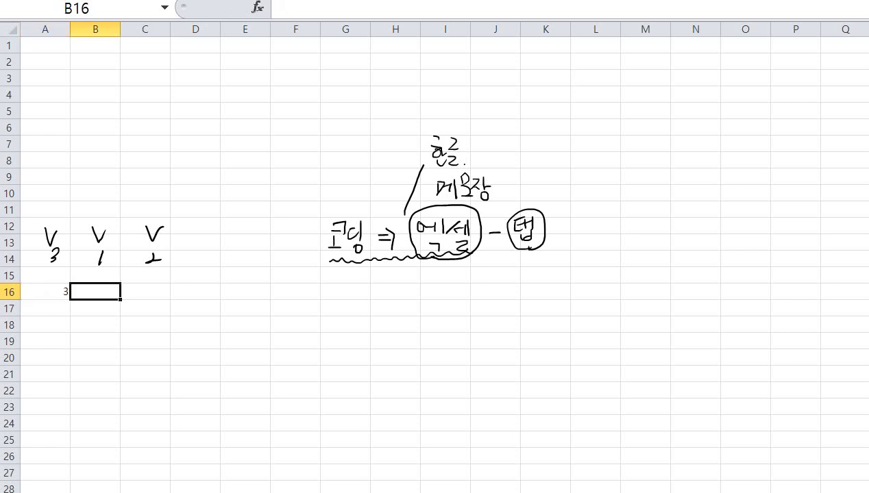
type("2")
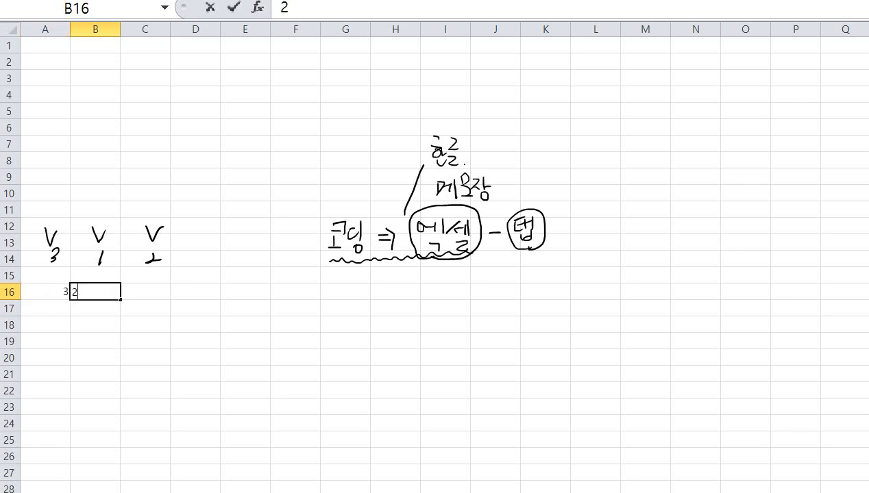
key("Tab")
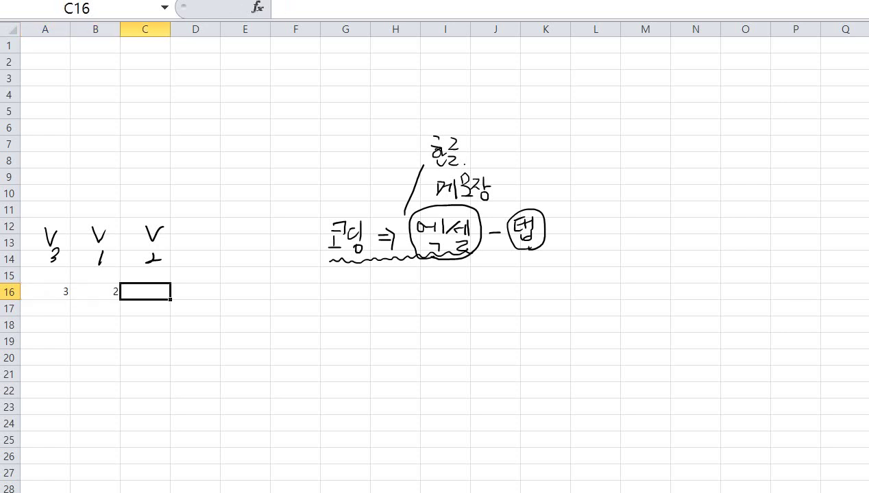
key("Tab")
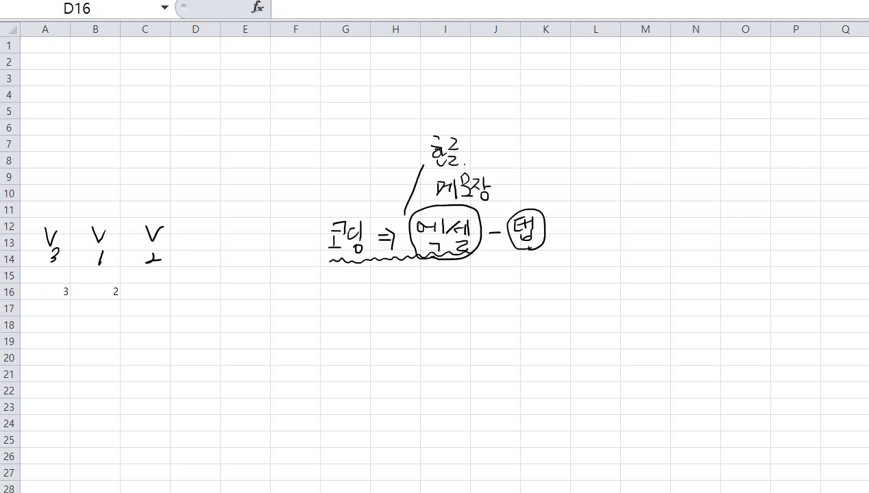
Circle the handwritten 엑셀 note again, add a circled note beside 탭, and draw a brace below.
mouse_move(445, 264)
left_mouse_down()
mouse_move(432, 260)
mouse_move(428, 203)
mouse_move(470, 255)
mouse_move(449, 264)
left_mouse_up()
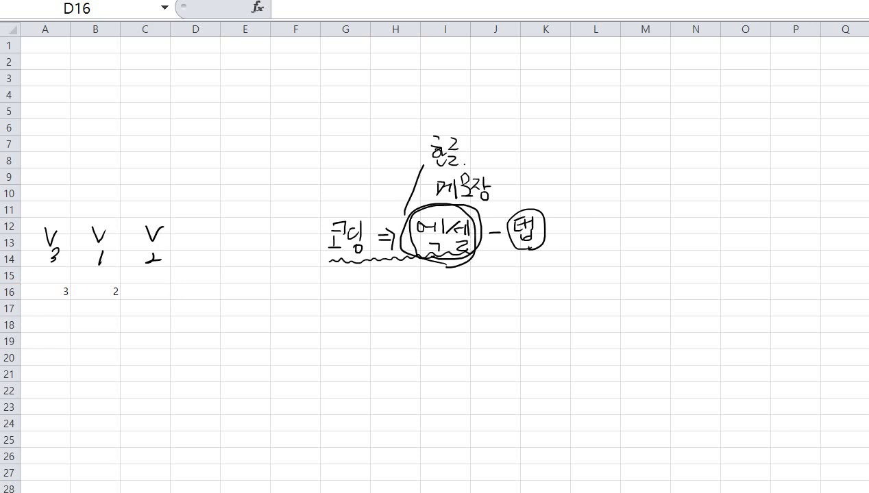
mouse_move(567, 213)
left_mouse_down()
mouse_move(582, 214)
mouse_move(574, 236)
mouse_move(591, 247)
mouse_move(574, 205)
mouse_move(593, 249)
left_mouse_up()
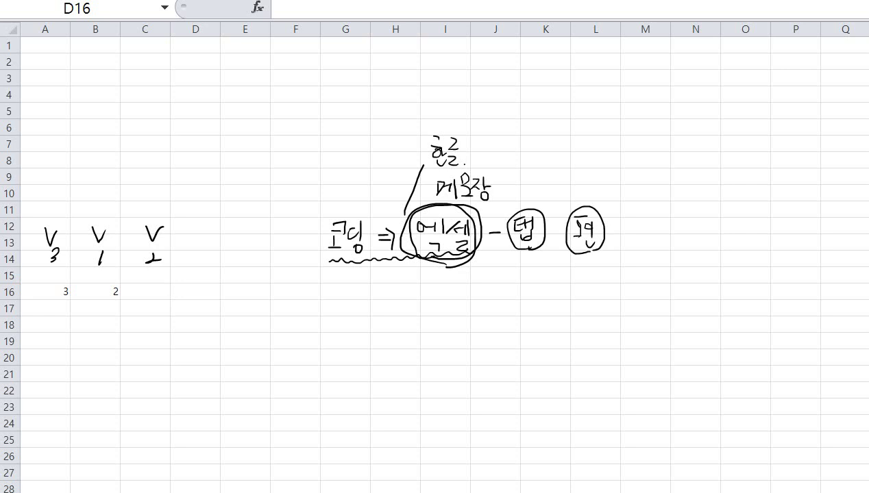
left_click_drag(404, 248, 402, 310)
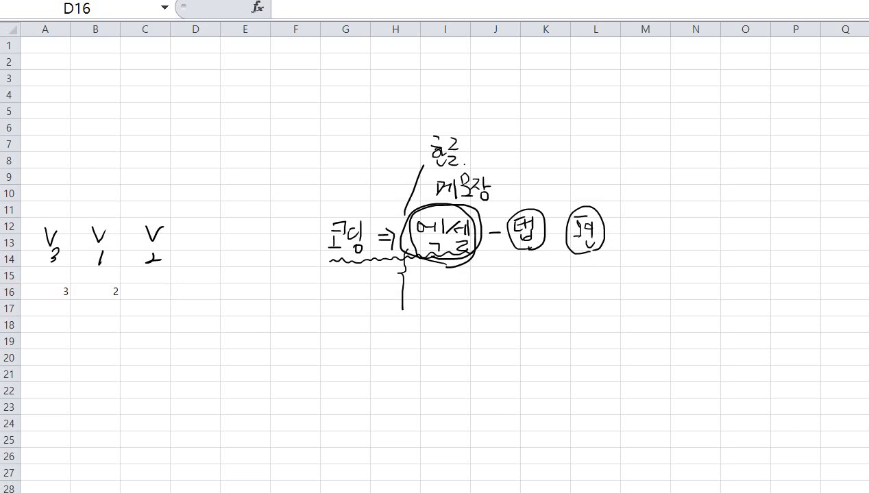
Handwrite SPSS, a circled R and an underlined CSV in a line below the 엑셀 note.
mouse_move(429, 273)
left_mouse_down()
mouse_move(421, 281)
mouse_move(438, 301)
mouse_move(440, 282)
left_mouse_up()
left_click_drag(453, 274, 450, 285)
left_click_drag(465, 276, 459, 286)
left_click(469, 285)
left_click_drag(499, 267, 499, 288)
mouse_move(500, 267)
left_mouse_down()
mouse_move(513, 288)
mouse_move(492, 286)
mouse_move(508, 259)
left_mouse_up()
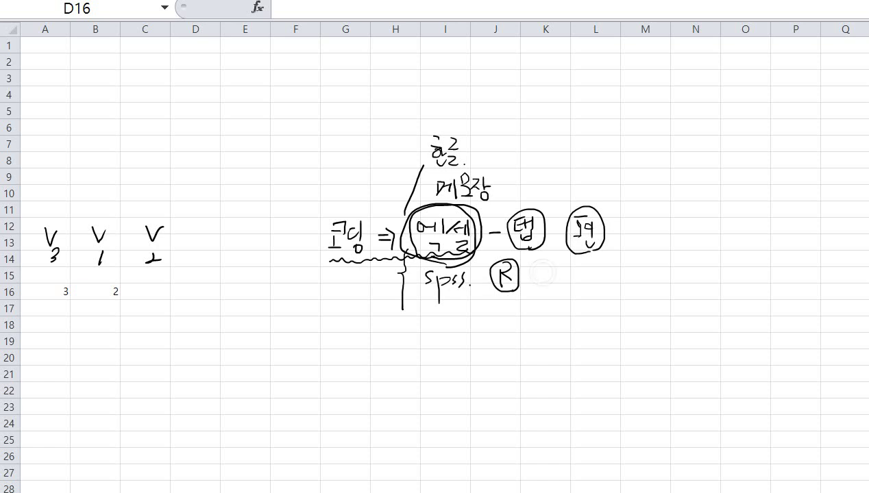
mouse_move(538, 269)
left_mouse_down()
mouse_move(548, 268)
mouse_move(541, 280)
mouse_move(578, 281)
mouse_move(584, 265)
left_mouse_up()
left_click_drag(537, 287, 586, 281)
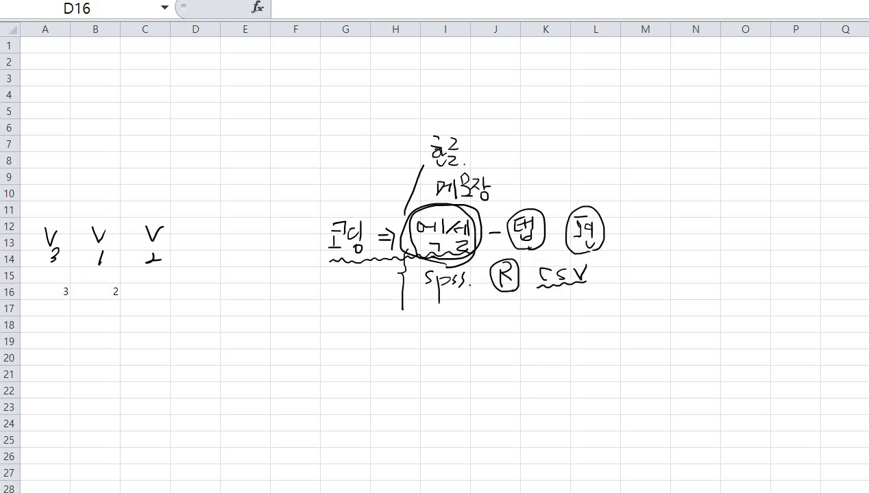
Handwrite 확장성 with a wavy underline and a bracket below the R and CSV notes.
mouse_move(474, 281)
left_mouse_down()
mouse_move(478, 319)
mouse_move(504, 311)
left_mouse_up()
left_click_drag(498, 311, 501, 321)
left_click_drag(497, 322, 507, 321)
left_click_drag(510, 312, 515, 314)
mouse_move(502, 325)
left_mouse_down()
mouse_move(510, 331)
mouse_move(515, 320)
left_mouse_up()
left_click_drag(520, 315, 526, 321)
left_click_drag(528, 317, 533, 317)
left_click_drag(525, 324, 539, 321)
mouse_move(547, 305)
left_mouse_down()
mouse_move(548, 323)
mouse_move(519, 331)
mouse_move(555, 329)
left_mouse_up()
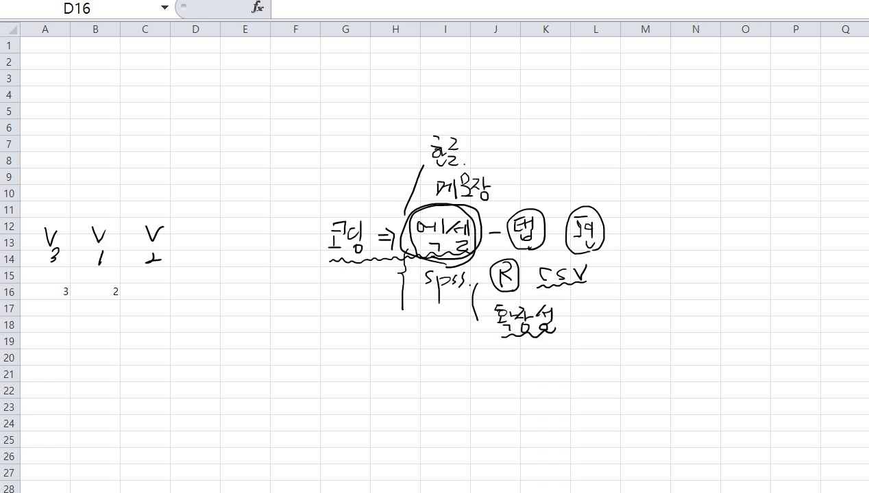
Draw an arrow from the 엑셀 note down to row 21 and handwrite 분석 at its end.
mouse_move(415, 256)
left_mouse_down()
mouse_move(419, 330)
mouse_move(455, 373)
left_mouse_up()
left_click_drag(449, 363, 451, 374)
left_click_drag(469, 346, 470, 360)
left_click_drag(477, 342, 481, 361)
left_click_drag(475, 363, 485, 375)
left_click_drag(488, 352, 500, 373)
left_click_drag(512, 372, 512, 373)
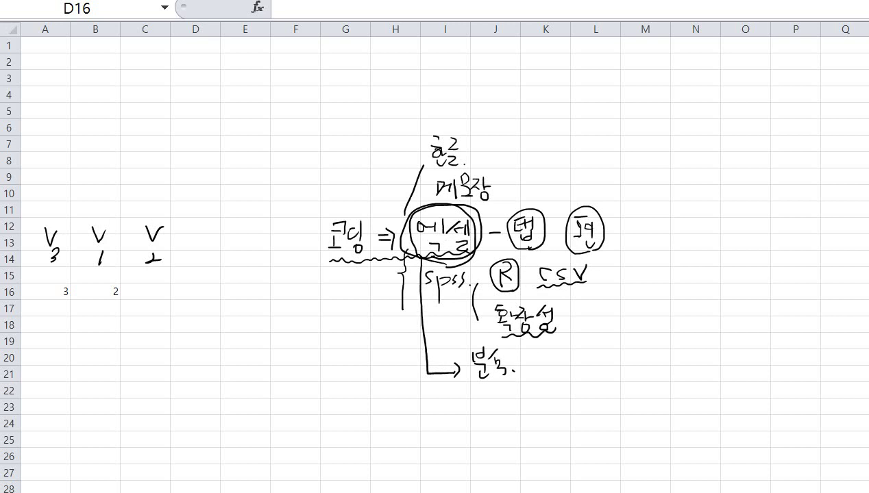
Handwrite 그래프 beside 분석 and draw a brace beneath the two words.
left_click_drag(535, 355, 550, 370)
left_click_drag(550, 355, 563, 362)
left_click_drag(565, 353, 571, 373)
mouse_move(574, 351)
left_mouse_down()
mouse_move(582, 350)
mouse_move(577, 360)
left_mouse_up()
left_click_drag(572, 360, 589, 367)
left_click_drag(500, 383, 573, 380)
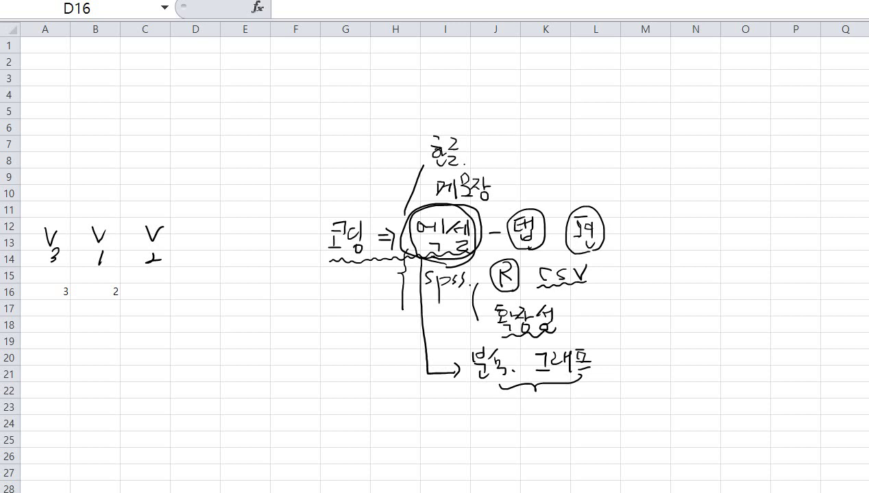
Erase the handwritten 한글, 메모장, 코딩, 엑셀 and 탭 notes above the SPSS line.
left_click(67, 8)
left_click_drag(435, 163, 465, 182)
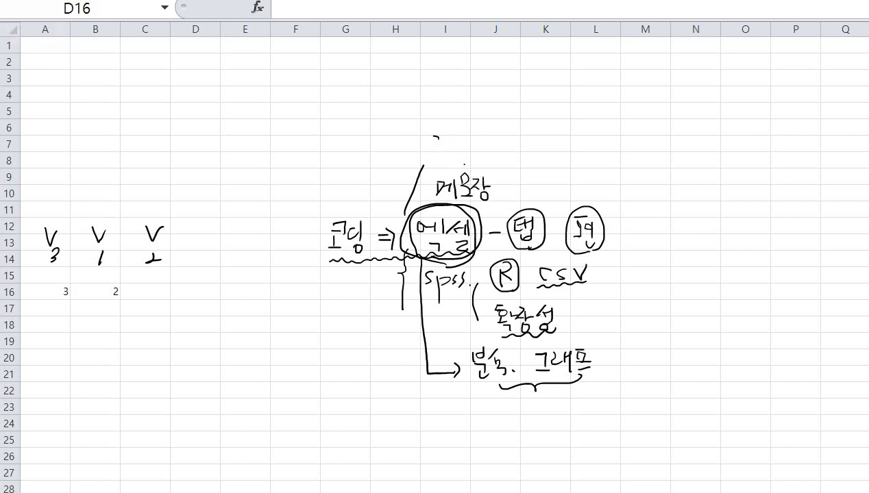
mouse_move(436, 139)
left_mouse_down()
mouse_move(469, 185)
mouse_move(450, 188)
mouse_move(481, 189)
mouse_move(387, 237)
mouse_move(340, 231)
mouse_move(357, 247)
mouse_move(513, 221)
mouse_move(524, 232)
mouse_move(587, 240)
left_mouse_up()
Erase the handwritten check marks and their numbers in columns A to C.
left_click(153, 236)
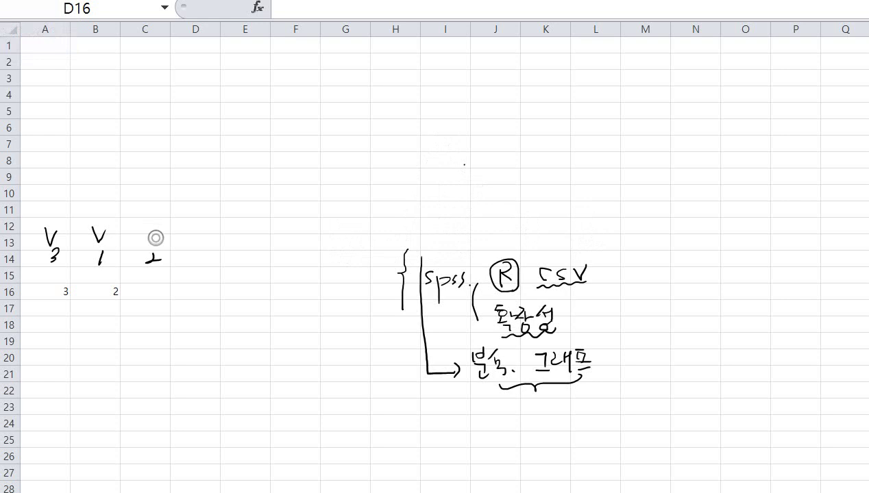
left_click(153, 258)
left_click_drag(99, 236, 101, 258)
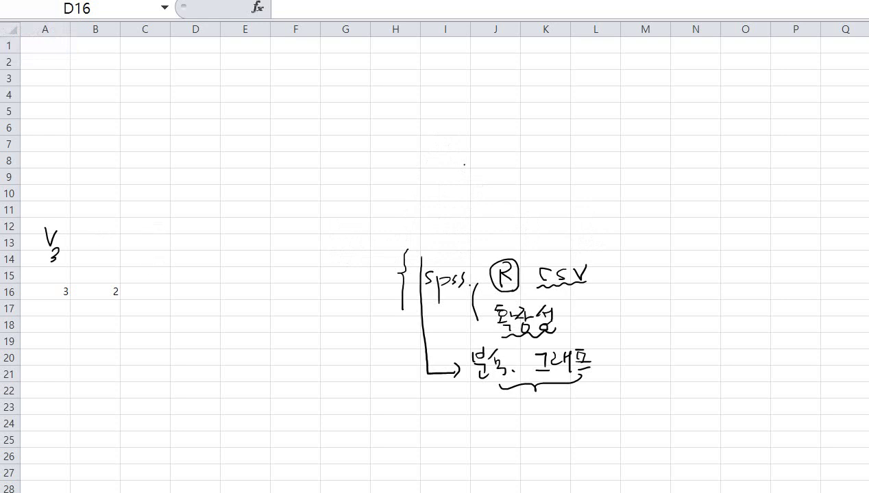
left_click_drag(51, 237, 54, 255)
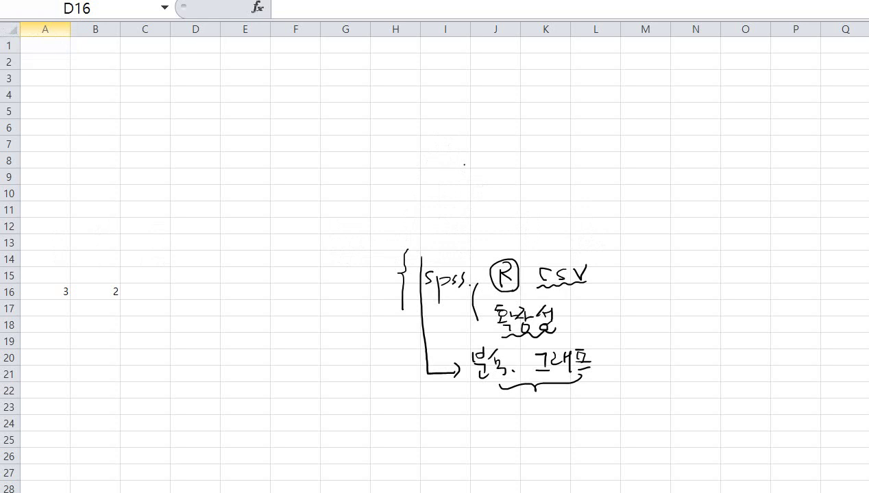
Mark columns A and B by hand in row 1, extend a line to column H and draw an arrow beyond it.
left_click(45, 29)
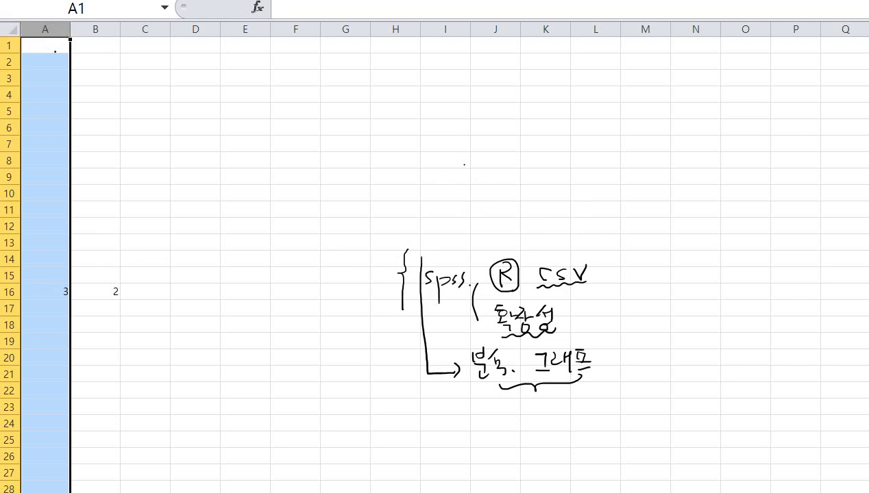
left_click_drag(43, 39, 41, 51)
mouse_move(55, 38)
left_mouse_down()
mouse_move(57, 49)
mouse_move(100, 54)
mouse_move(405, 46)
left_mouse_up()
left_click(396, 29)
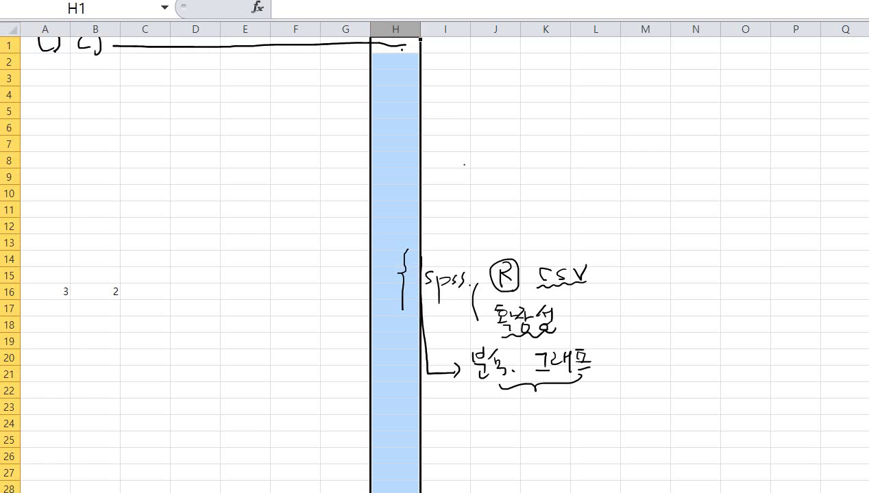
mouse_move(432, 48)
left_mouse_down()
mouse_move(480, 52)
mouse_move(472, 64)
left_mouse_up()
Draw a horizontal arrow along row 3 and handwrite 문항순서 at its end.
mouse_move(66, 75)
left_mouse_down()
mouse_move(179, 75)
mouse_move(169, 88)
left_mouse_up()
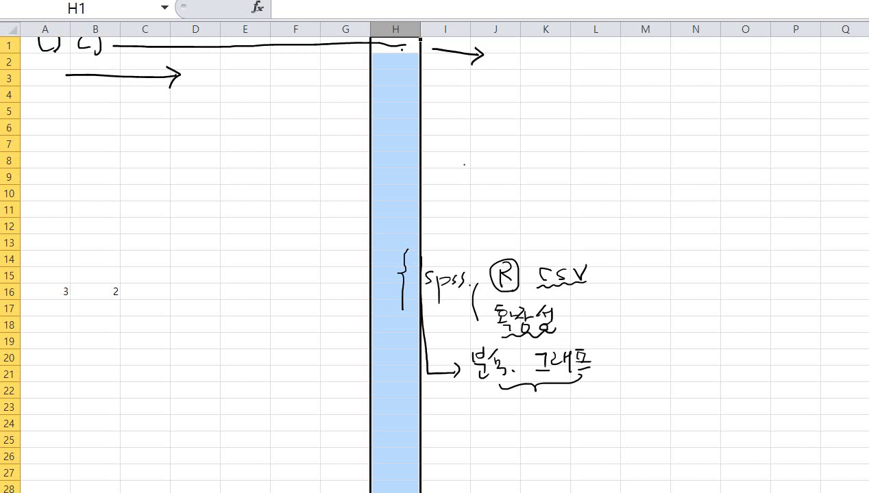
mouse_move(204, 61)
left_mouse_down()
mouse_move(205, 76)
mouse_move(223, 76)
mouse_move(220, 85)
left_mouse_up()
left_click_drag(213, 85, 221, 92)
left_click_drag(229, 66, 240, 73)
left_click_drag(234, 74, 244, 84)
mouse_move(243, 79)
left_mouse_down()
mouse_move(251, 78)
mouse_move(237, 84)
mouse_move(256, 74)
left_mouse_up()
left_click_drag(263, 67, 272, 80)
left_click_drag(267, 83, 275, 93)
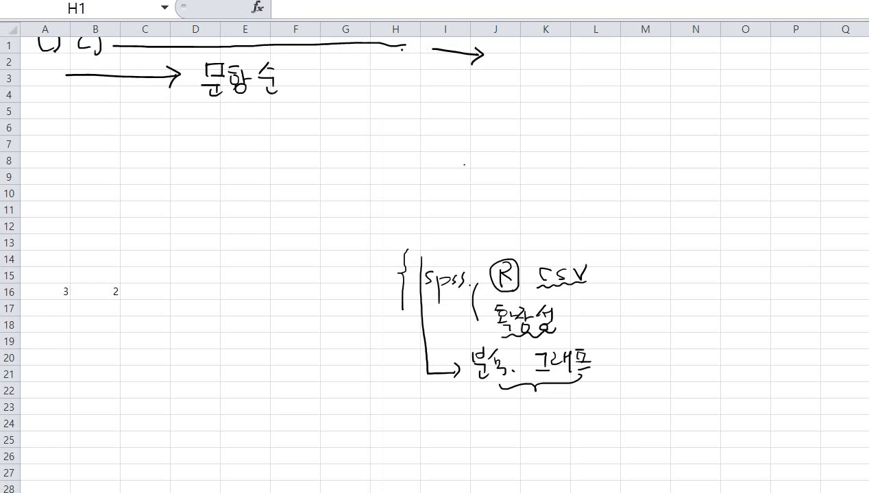
left_click_drag(287, 63, 277, 80)
left_click_drag(285, 68, 298, 94)
Draw a downward arrow in column A to about row 12 and handwrite 응답자 beside it.
mouse_move(46, 78)
left_mouse_down()
mouse_move(51, 210)
mouse_move(39, 217)
mouse_move(50, 225)
left_mouse_up()
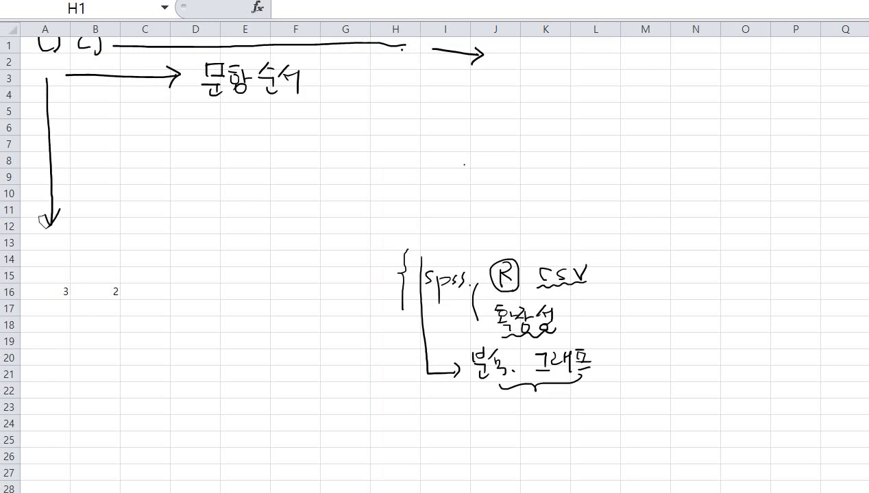
left_click_drag(80, 127, 92, 146)
left_click_drag(83, 149, 103, 147)
left_click_drag(106, 130, 108, 158)
mouse_move(112, 142)
left_mouse_down()
mouse_move(112, 157)
mouse_move(127, 150)
left_mouse_up()
mouse_move(132, 130)
left_mouse_down()
mouse_move(133, 150)
mouse_move(142, 141)
left_mouse_up()
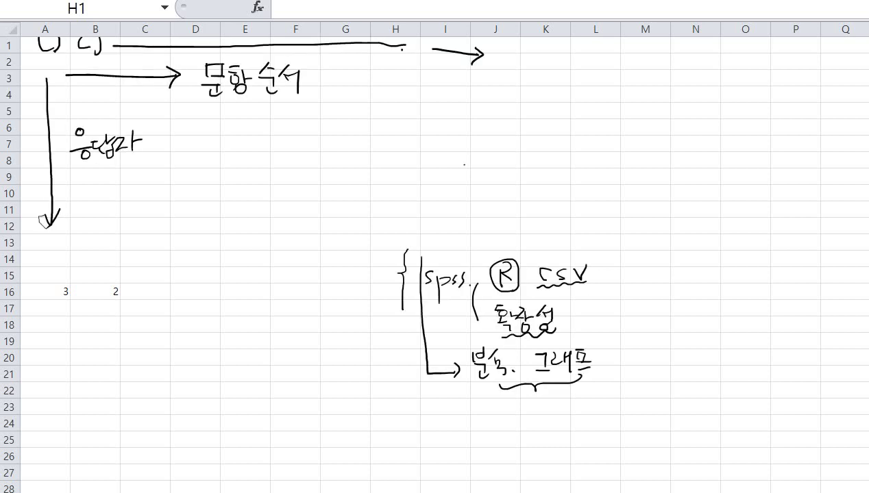
Erase the handwritten column marks, arrows, 문항순서 and 응답자 labels, and the brace beside SPSS.
left_click_drag(43, 46, 100, 46)
left_click(402, 49)
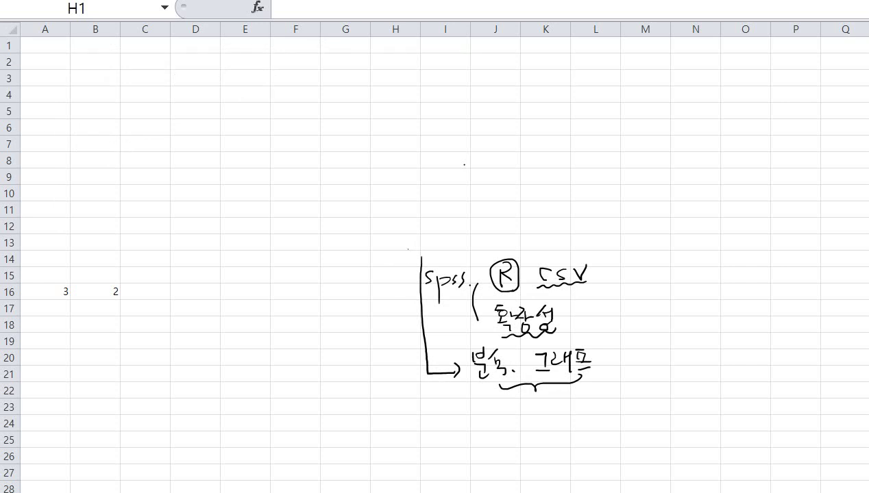
Enter the variable names gen, age and sch in cells B1 to D1.
left_click(51, 47)
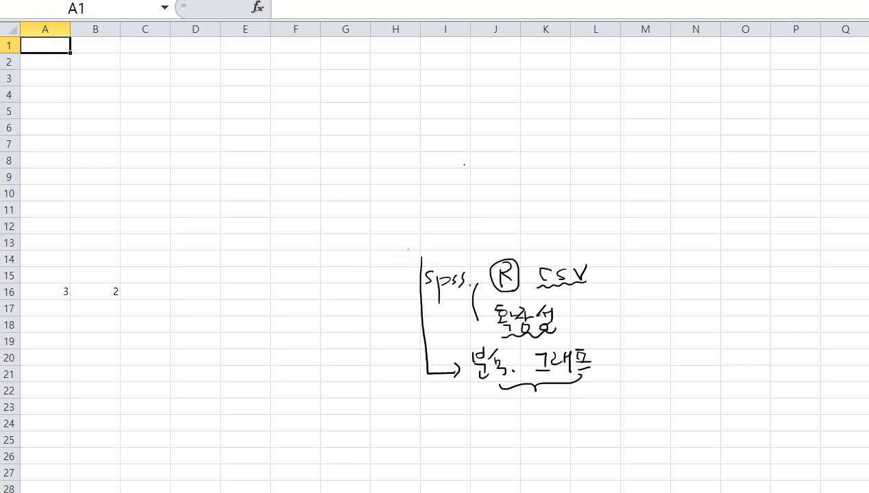
left_click(95, 46)
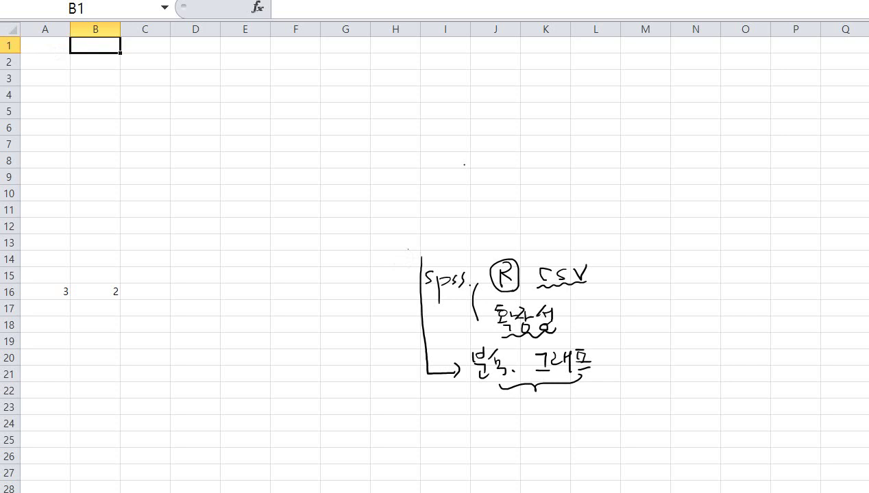
type("get")
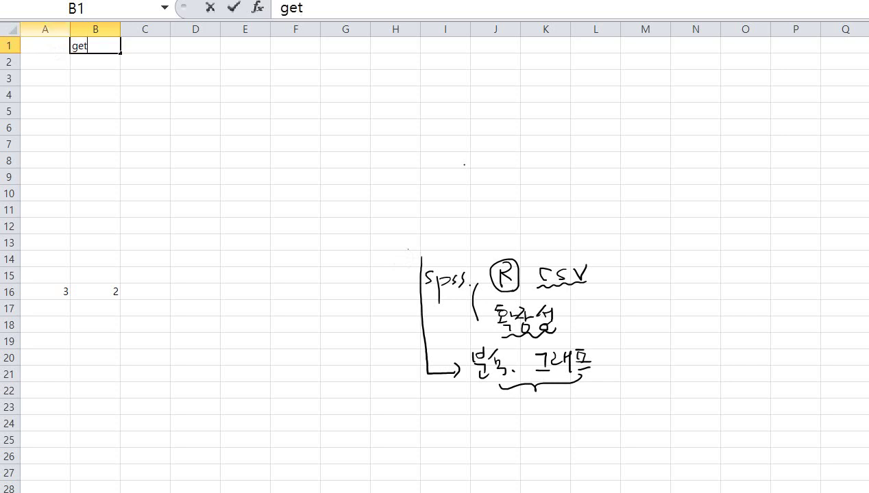
key("BackSpace")
type("n")
key("Tab")
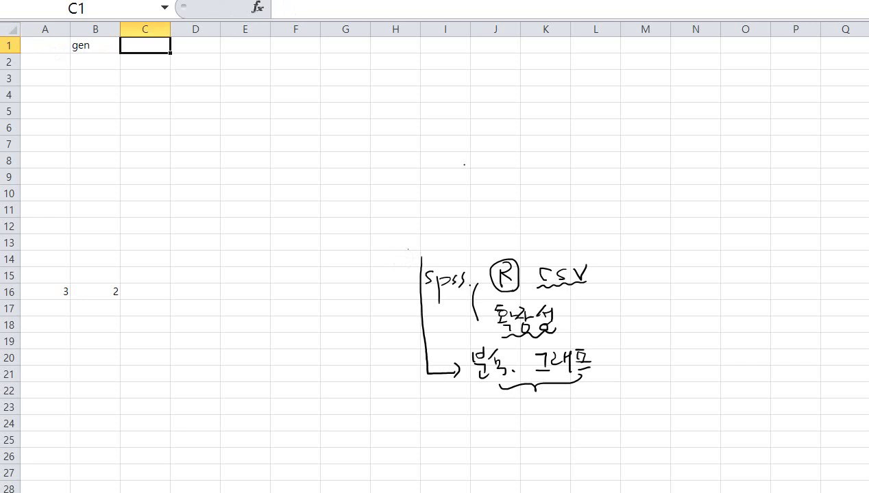
type("age")
key("Tab")
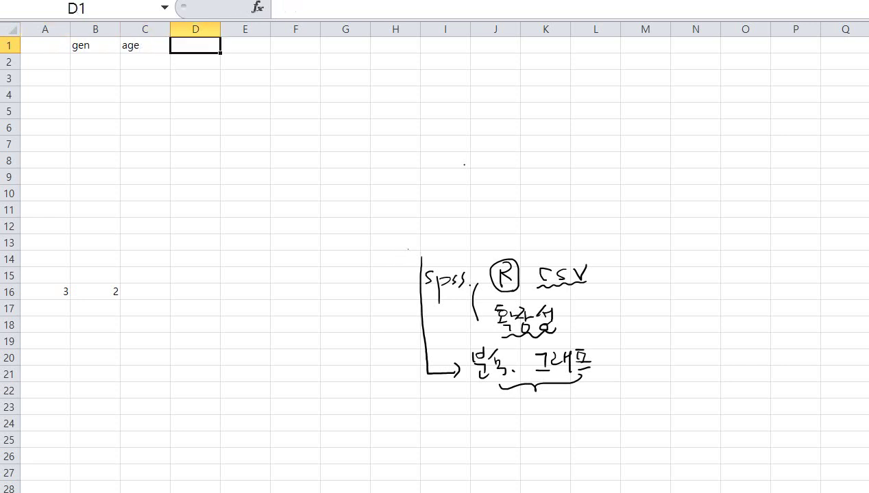
type("sch")
key("Tab")
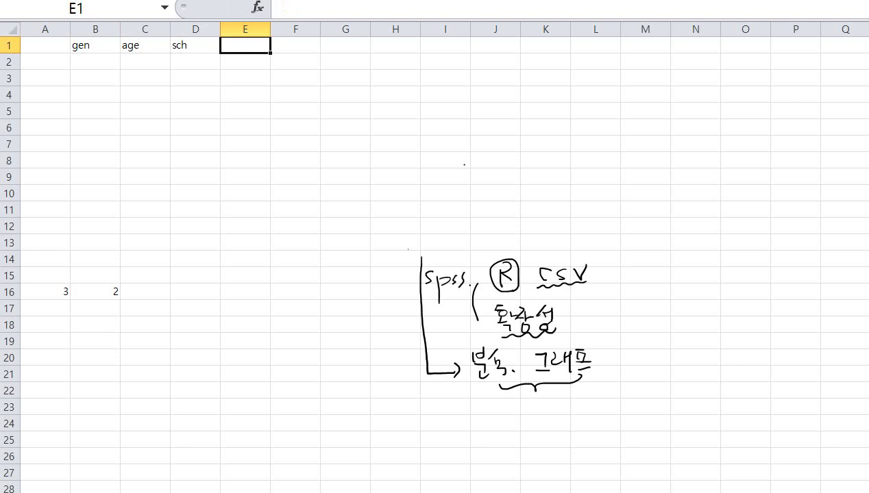
Enter x1, x2 and x3 in cells E1 to G1 and extend the series to x6 in J1.
type("x1")
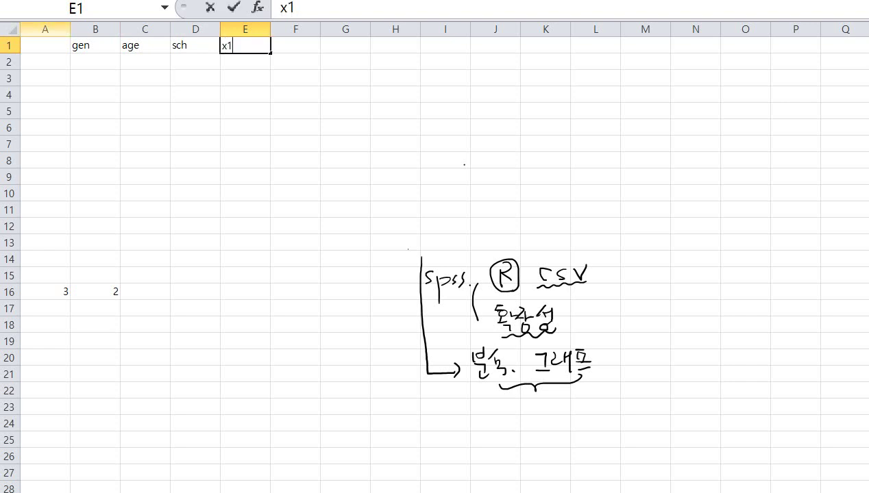
key("Tab")
type("x2")
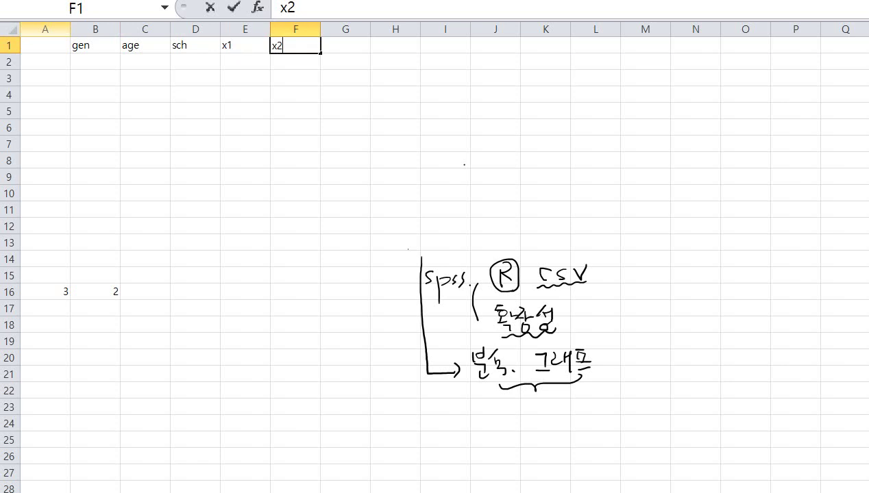
key("Tab")
type("x2")
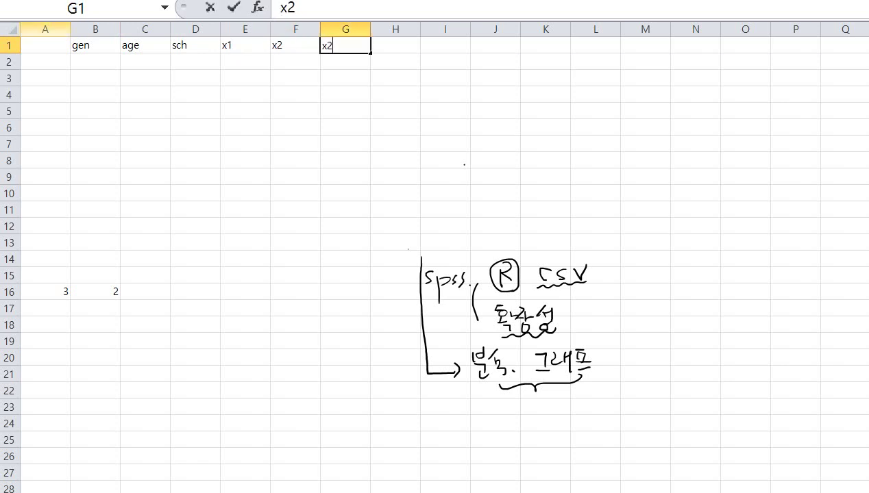
key("BackSpace")
type("3")
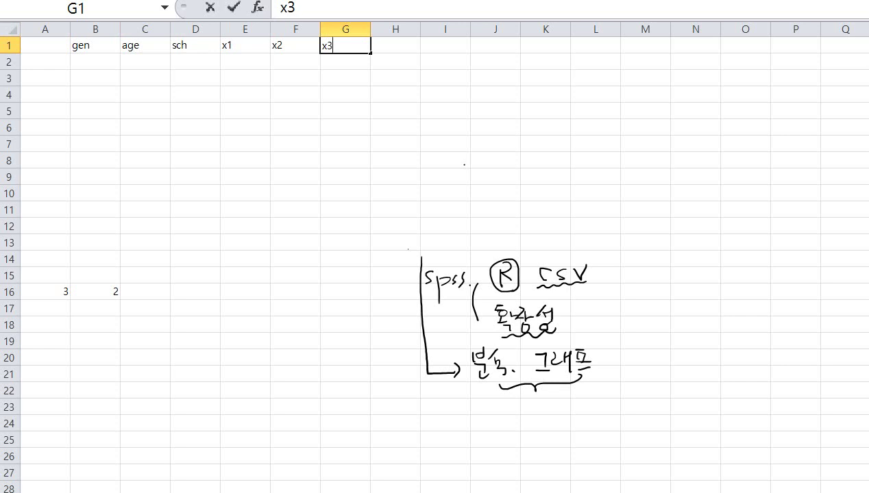
left_click_drag(370, 53, 510, 54)
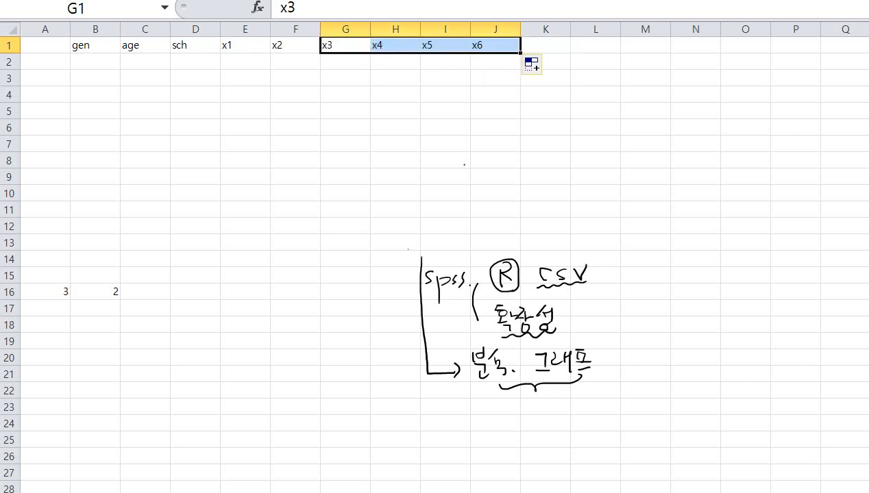
Enter m1 in K1 and fill the series across to m4 in N1.
left_click(546, 45)
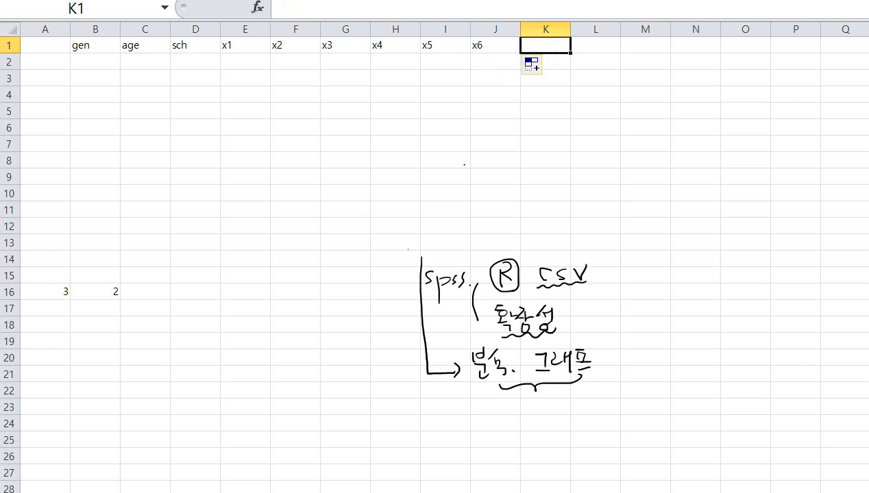
type("m1")
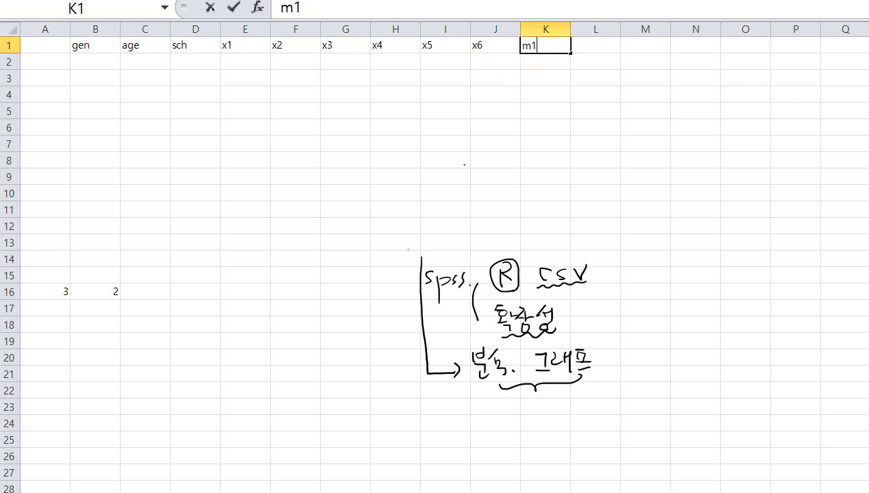
left_click_drag(570, 52, 706, 55)
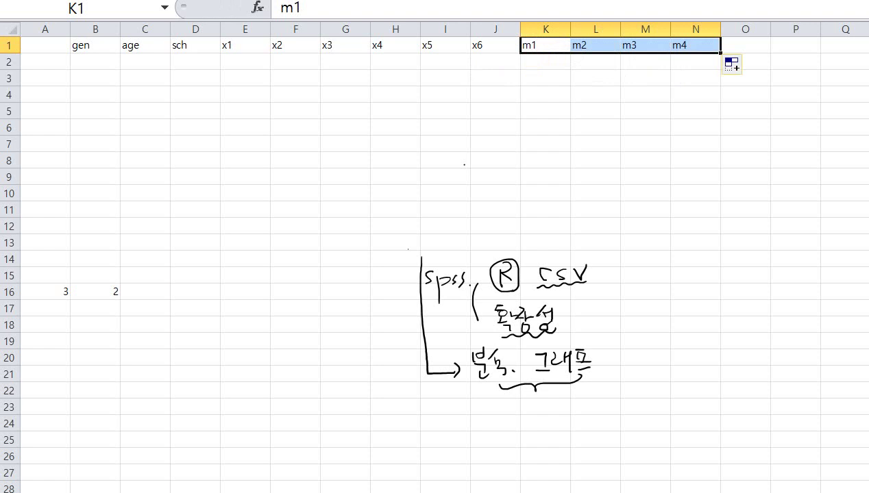
Enter the respondent label p1 in A2 and fill the series down to p20 in A21.
left_click(45, 62)
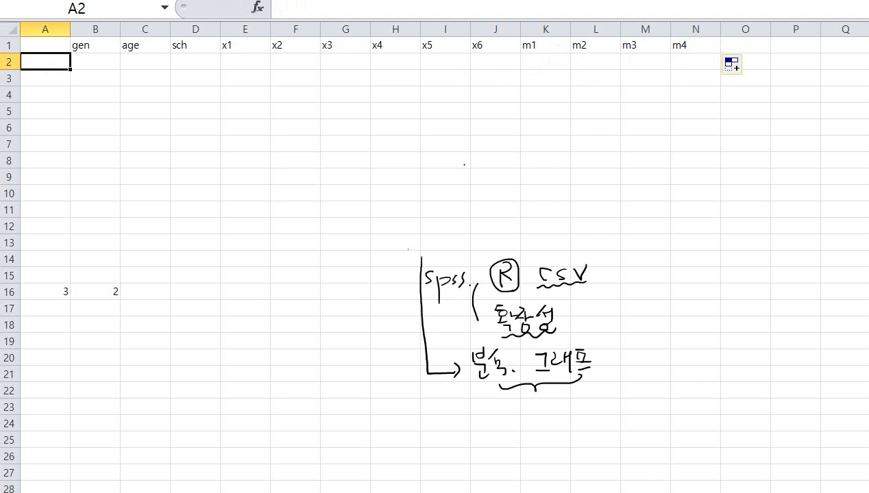
type("ㅔ")
key("BackSpace")
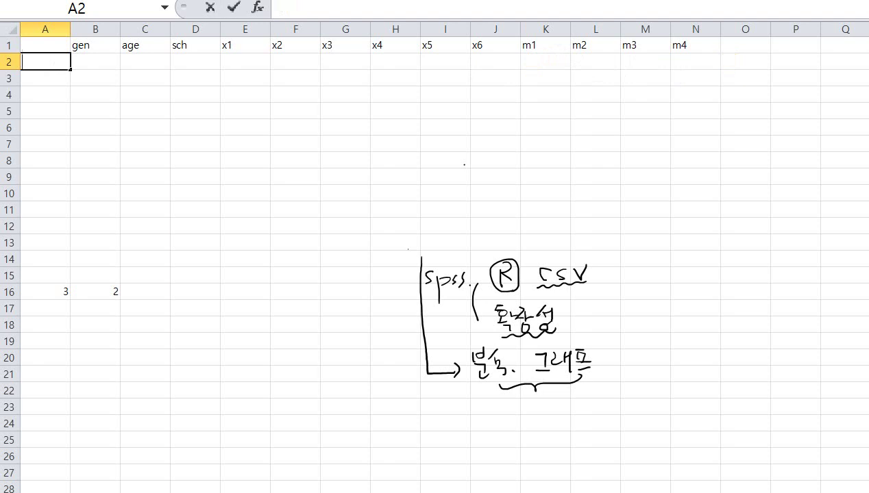
type("ㅔ1")
key("BackSpace")
key("BackSpace")
type("p1")
left_click_drag(70, 69, 69, 380)
Enter respondent p1's codes 1, 2 and 3 under gen, age and sch.
left_click(94, 63)
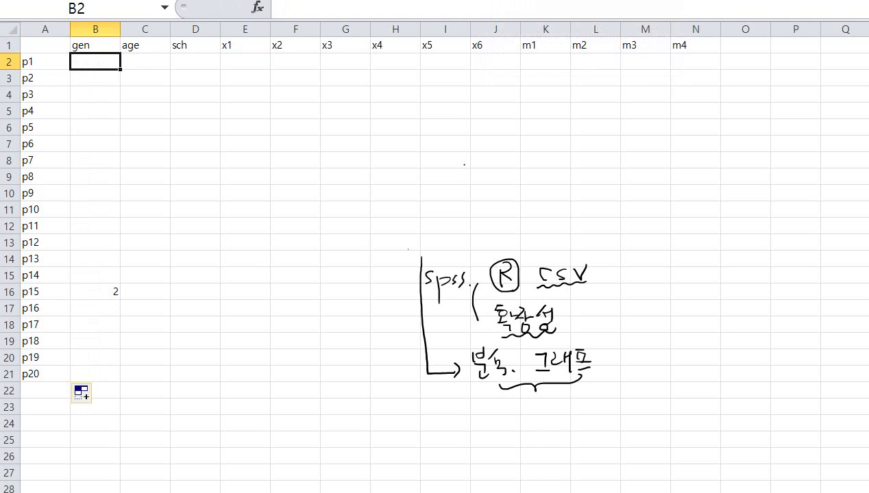
type("1")
key("Tab")
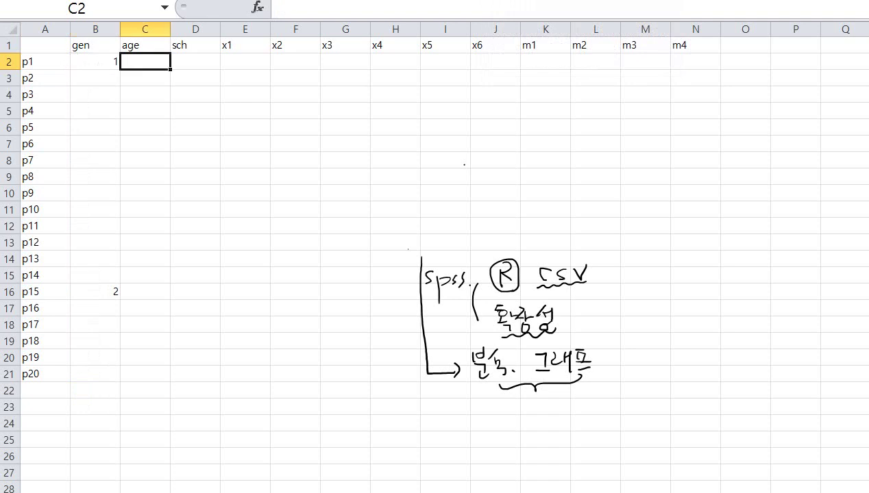
type("2")
key("Tab")
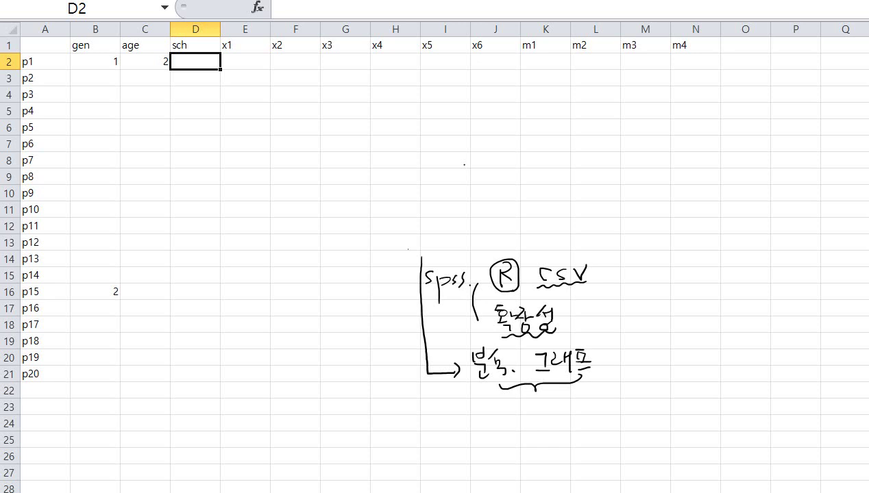
type("3")
key("Tab")
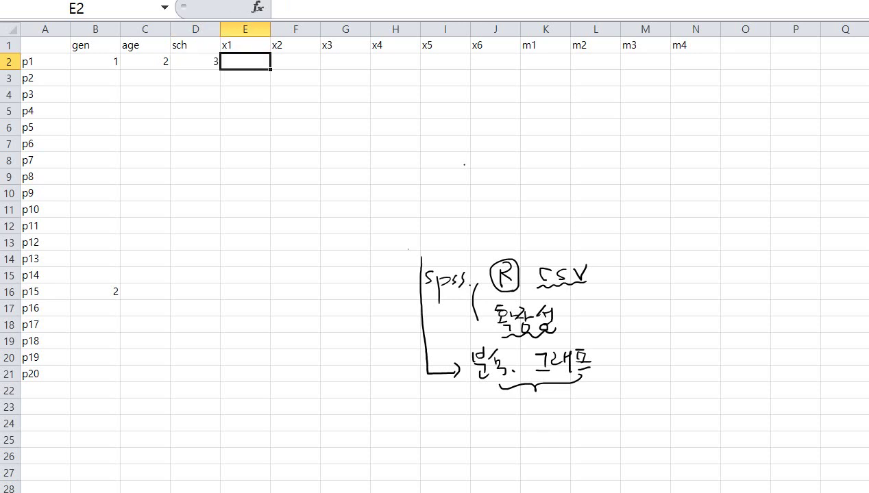
Enter p1's answers 2, 4, 3, 5 and 4 under x1 to x5, leaving x6 and m1 to m4 empty.
type("2")
key("Tab")
type("4")
key("Tab")
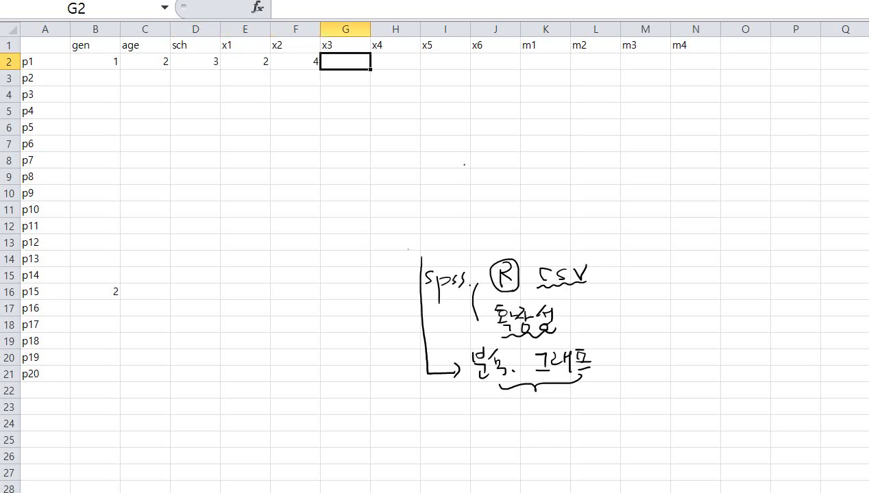
type("3")
key("Tab")
type("5")
key("Tab")
type("4")
key("Tab")
key("Tab")
key("Tab")
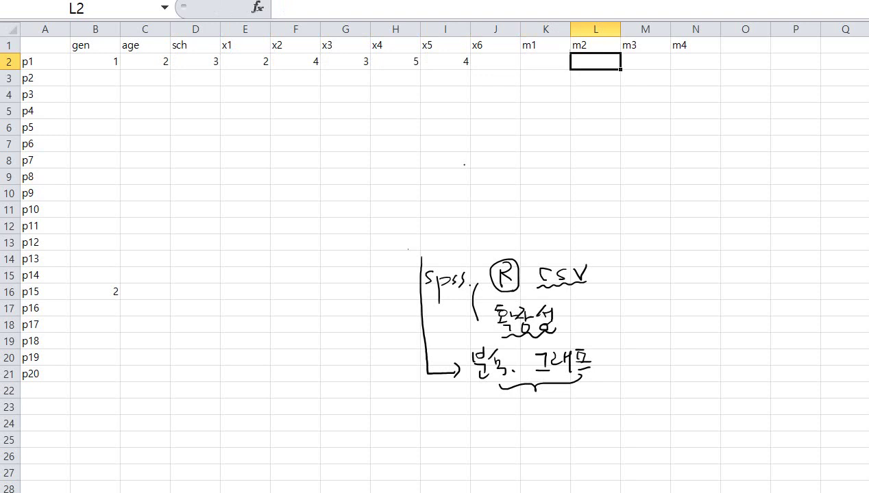
key("Tab")
key("Tab")
key("Tab")
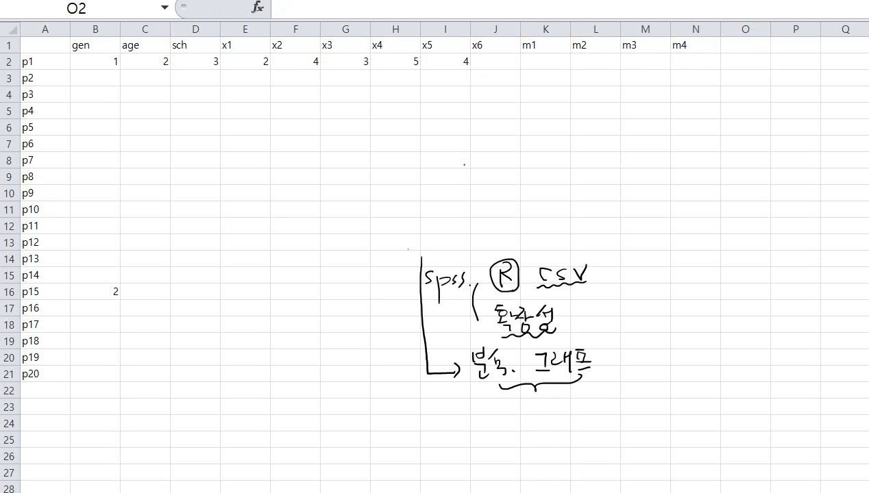
Draw arrows across rows p1 to p3 and down from p5 to p20, and loop a large oval around the empty data area.
mouse_move(60, 61)
left_mouse_down()
mouse_move(355, 66)
mouse_move(346, 70)
left_mouse_up()
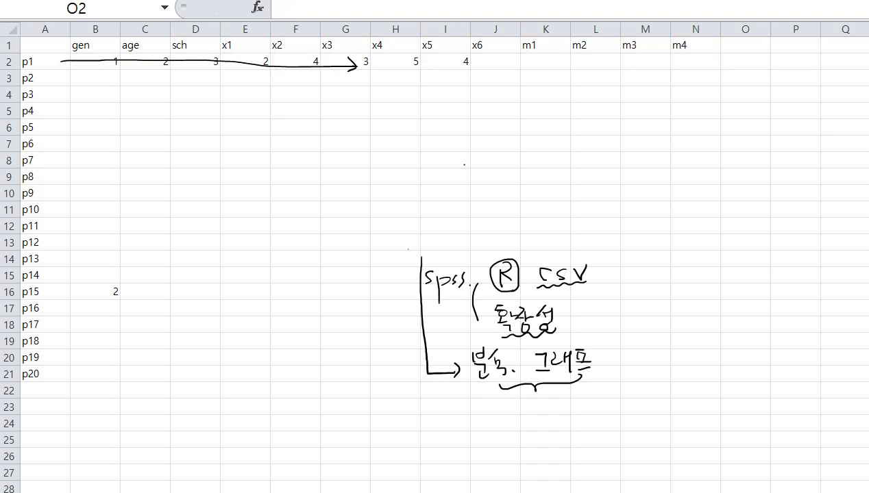
mouse_move(57, 77)
left_mouse_down()
mouse_move(343, 83)
mouse_move(328, 90)
left_mouse_up()
left_click_drag(59, 97, 333, 106)
left_click_drag(323, 101, 323, 111)
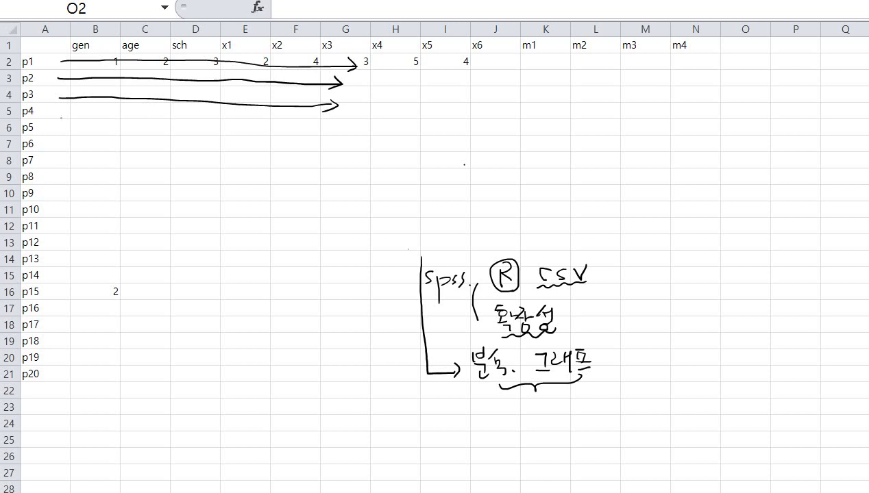
mouse_move(61, 118)
left_mouse_down()
mouse_move(63, 373)
mouse_move(79, 345)
left_mouse_up()
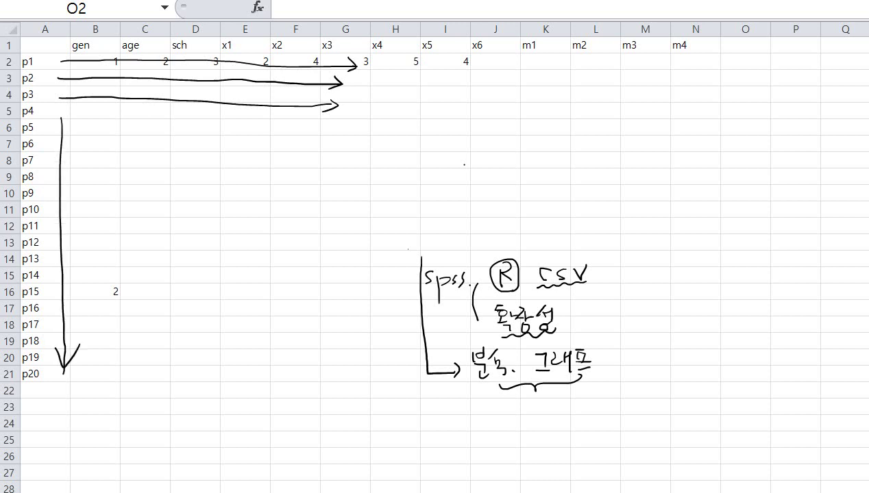
mouse_move(211, 334)
left_mouse_down()
mouse_move(287, 344)
mouse_move(600, 282)
mouse_move(291, 75)
mouse_move(183, 262)
mouse_move(308, 336)
left_mouse_up()
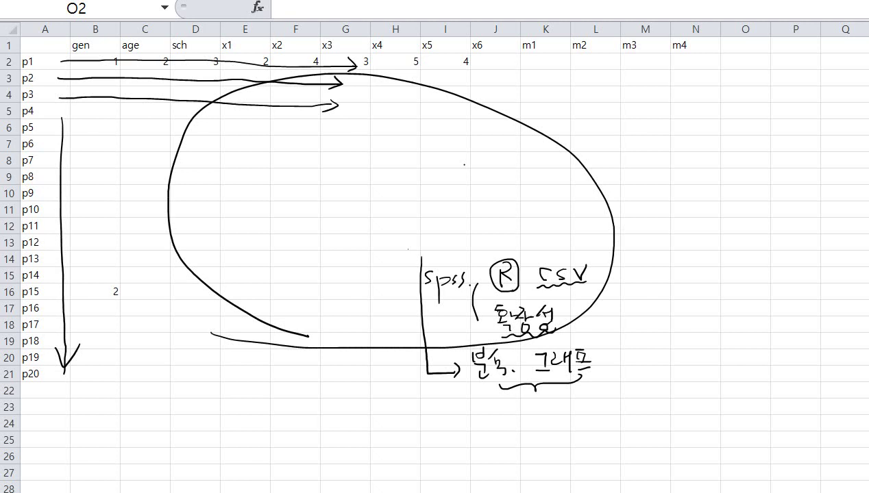
Draw a tall brace beside the m4 column and handwrite a circled vertical note in column O.
left_click_drag(710, 50, 715, 321)
left_click_drag(734, 78, 736, 90)
left_click_drag(746, 71, 745, 93)
left_click_drag(736, 105, 744, 115)
left_click_drag(733, 122, 744, 132)
left_click_drag(732, 156, 734, 167)
left_click_drag(731, 163, 746, 180)
mouse_move(753, 194)
left_mouse_down()
mouse_move(728, 185)
mouse_move(747, 57)
mouse_move(761, 203)
left_mouse_up()
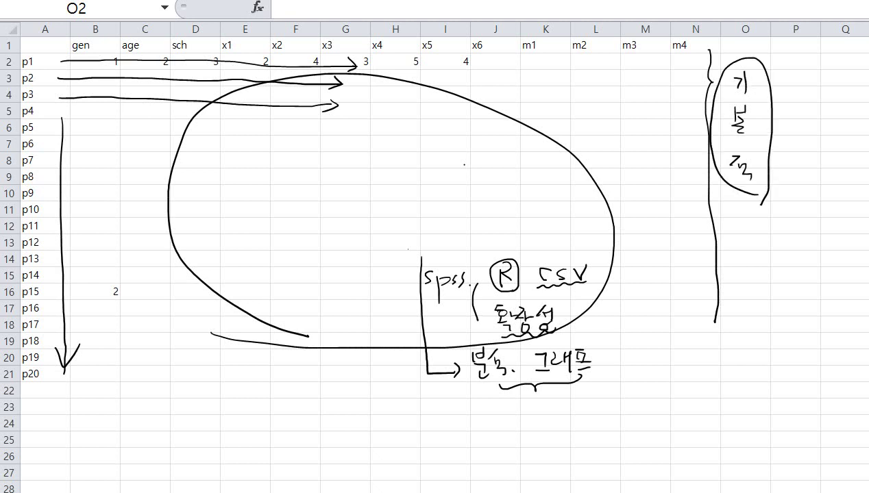
Circle the handwritten 확장성 note and frame it with yellow highlighter.
mouse_move(534, 336)
left_mouse_down()
mouse_move(532, 278)
mouse_move(547, 342)
left_mouse_up()
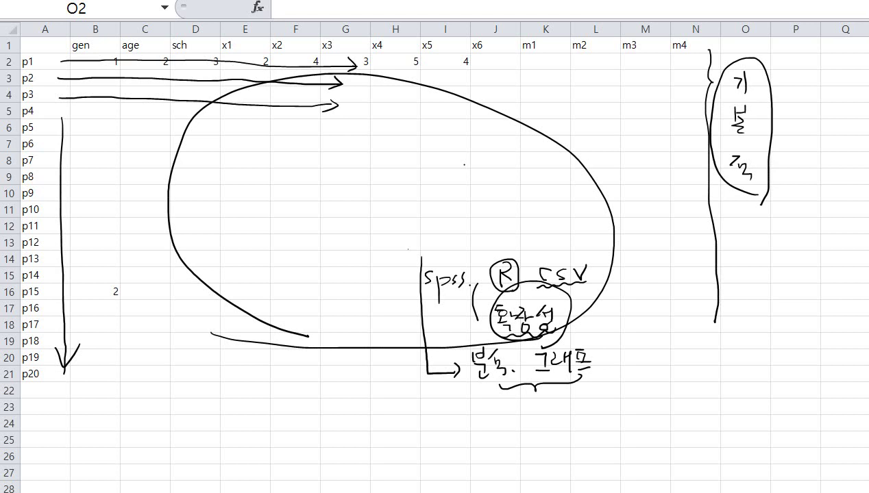
mouse_move(469, 293)
left_mouse_down()
mouse_move(581, 294)
mouse_move(544, 344)
mouse_move(473, 312)
mouse_move(478, 281)
left_mouse_up()
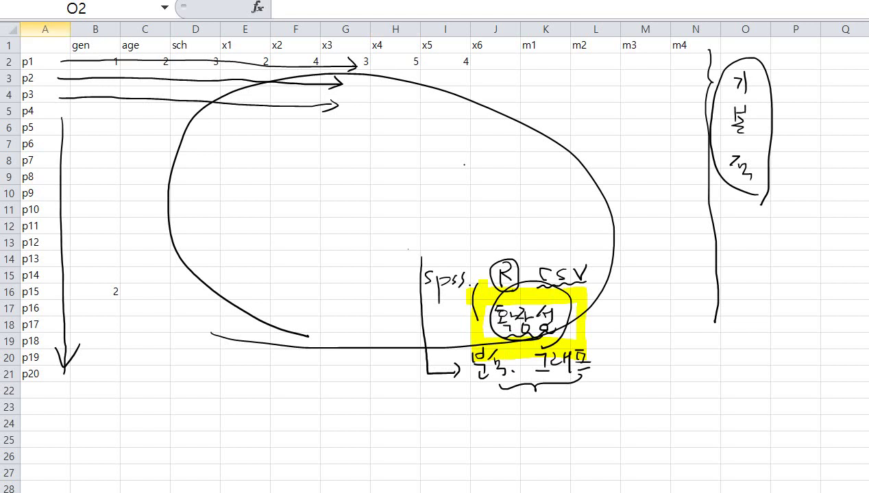
Mark the respondent labels with a vertical blue line and delete column A.
left_click_drag(46, 50, 63, 364)
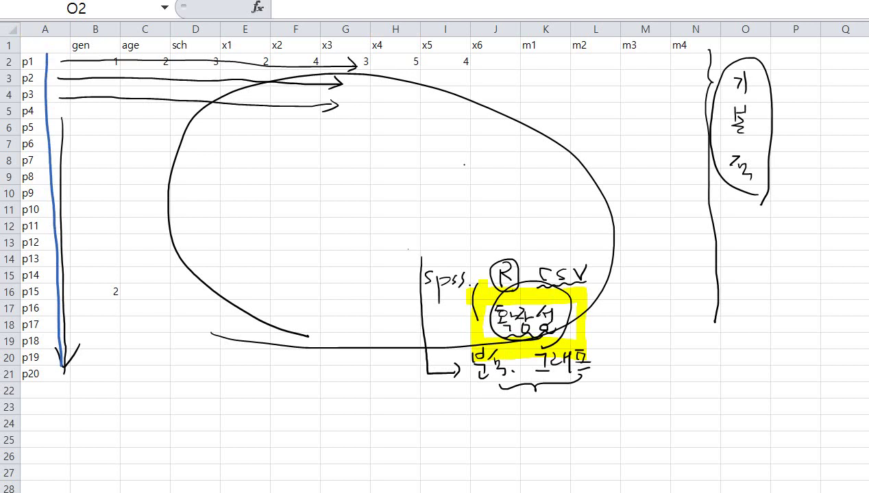
right_click(45, 29)
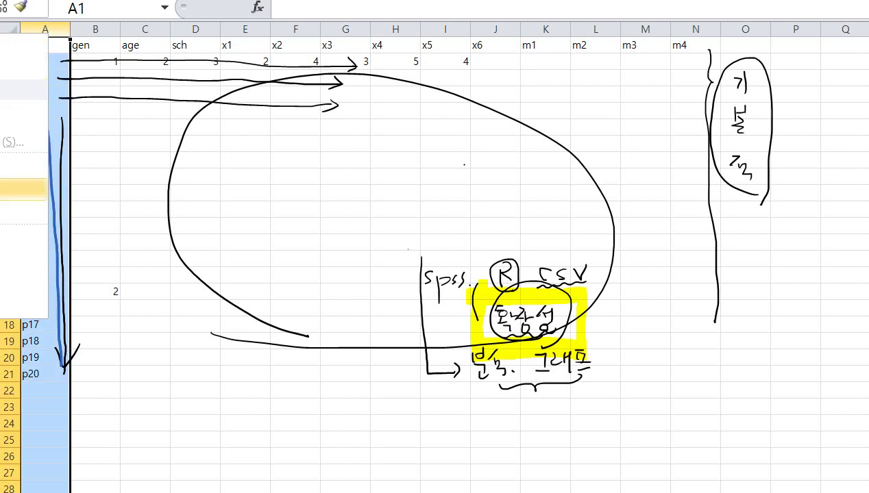
left_click(30, 187)
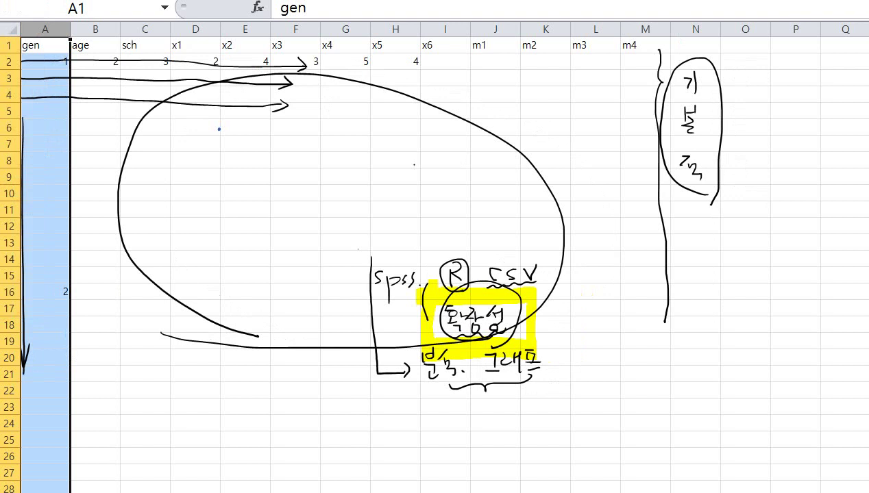
Draw a blue horizontal line across row 6 in columns A to D and a short slash beside the age heading.
left_click(9, 45)
left_click_drag(47, 45, 208, 38)
left_click_drag(116, 43, 96, 134)
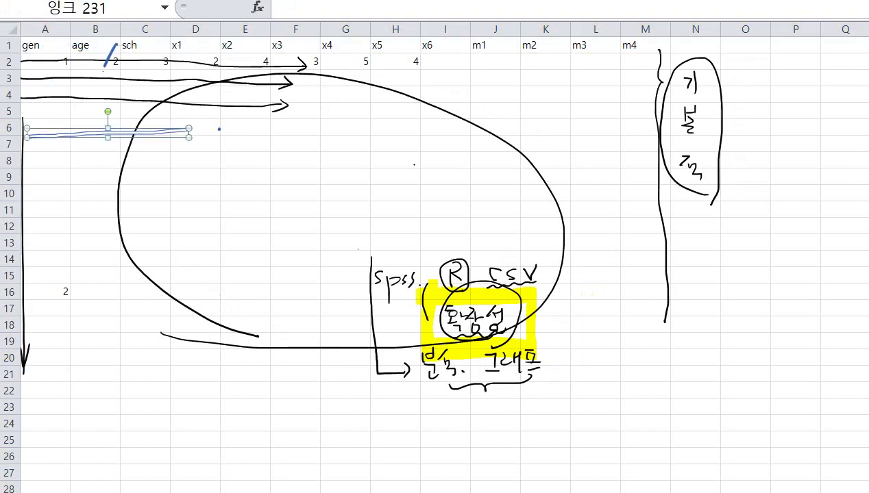
left_click(93, 124)
left_click(52, 45)
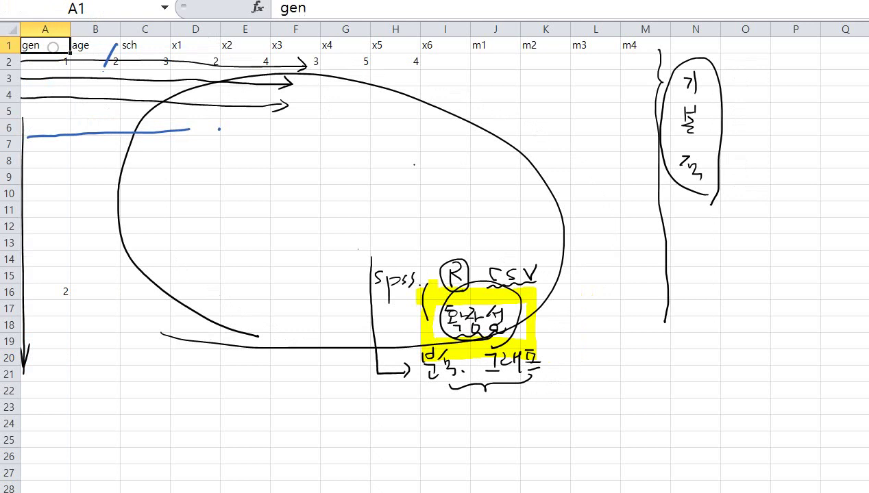
Draw a blue line through the first-row headings with a connector running down, and handwrite 첫행을 at its end.
mouse_move(52, 45)
left_mouse_down()
mouse_move(172, 44)
mouse_move(207, 149)
mouse_move(233, 148)
left_mouse_up()
mouse_move(216, 159)
left_mouse_down()
mouse_move(231, 157)
mouse_move(215, 171)
left_mouse_up()
left_click_drag(223, 163, 236, 175)
mouse_move(227, 172)
left_mouse_down()
mouse_move(236, 179)
mouse_move(255, 150)
left_mouse_up()
mouse_move(244, 160)
left_mouse_down()
mouse_move(250, 170)
mouse_move(252, 161)
left_mouse_up()
mouse_move(267, 155)
left_mouse_down()
mouse_move(254, 179)
mouse_move(280, 158)
left_mouse_up()
mouse_move(271, 164)
left_mouse_down()
mouse_move(288, 164)
mouse_move(286, 175)
left_mouse_up()
left_click_drag(275, 174, 291, 179)
left_click_drag(216, 156, 228, 166)
Handwrite 변수명 after 첫행을 and draw a curved blue arrow from it down toward the R note.
left_click_drag(333, 152, 335, 167)
mouse_move(347, 151)
left_mouse_down()
mouse_move(348, 167)
mouse_move(358, 166)
left_mouse_up()
mouse_move(345, 170)
left_mouse_down()
mouse_move(349, 181)
mouse_move(362, 179)
left_mouse_up()
mouse_move(370, 148)
left_mouse_down()
mouse_move(362, 161)
mouse_move(379, 161)
left_mouse_up()
mouse_move(376, 164)
left_mouse_down()
mouse_move(374, 181)
mouse_move(383, 164)
left_mouse_up()
mouse_move(382, 152)
left_mouse_down()
mouse_move(391, 163)
mouse_move(400, 155)
left_mouse_up()
left_click_drag(394, 159, 400, 161)
mouse_move(404, 151)
left_mouse_down()
mouse_move(395, 171)
mouse_move(439, 213)
mouse_move(418, 248)
mouse_move(433, 249)
left_mouse_up()
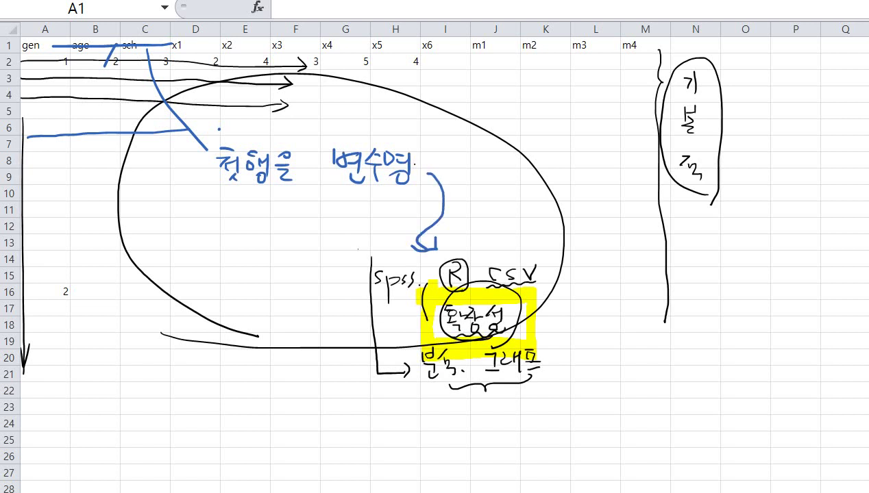
Underline the 첫행을 변수명 note, add a ticked checkbox, circle 변수명, and draw an arrow down from the marked x3 to x6 headings.
left_click_drag(204, 183, 414, 175)
mouse_move(172, 146)
left_mouse_down()
mouse_move(208, 182)
mouse_move(205, 133)
left_mouse_up()
mouse_move(430, 48)
left_mouse_down()
mouse_move(258, 52)
mouse_move(413, 37)
mouse_move(479, 130)
mouse_move(470, 169)
left_mouse_up()
mouse_move(464, 146)
left_mouse_down()
mouse_move(467, 159)
mouse_move(494, 154)
left_mouse_up()
mouse_move(383, 127)
left_mouse_down()
mouse_move(384, 183)
mouse_move(375, 128)
left_mouse_up()
mouse_move(455, 135)
left_mouse_down()
mouse_move(393, 133)
mouse_move(426, 148)
left_mouse_up()
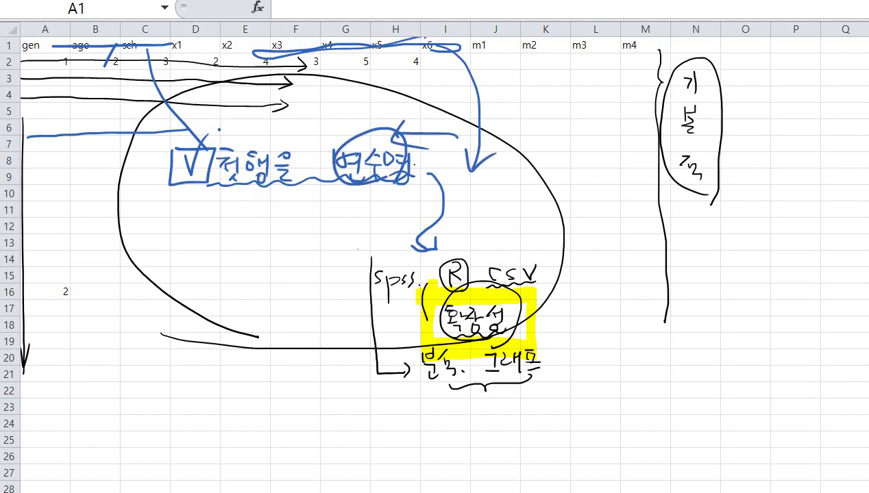